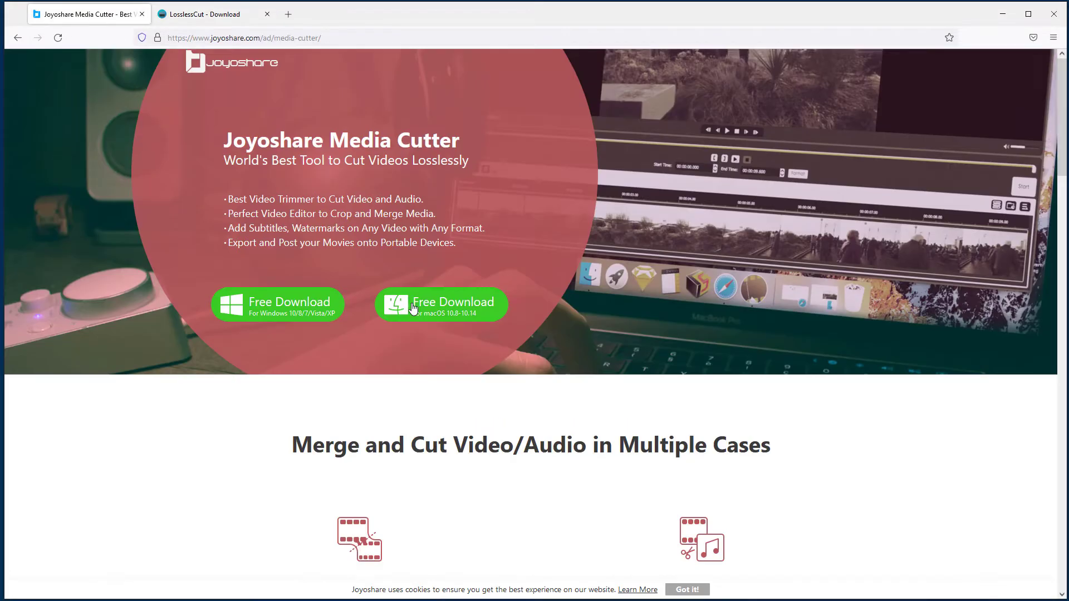
pyautogui.scroll(-3, 894, 194)
pyautogui.scroll(-6, 894, 193)
pyautogui.scroll(-5, 895, 192)
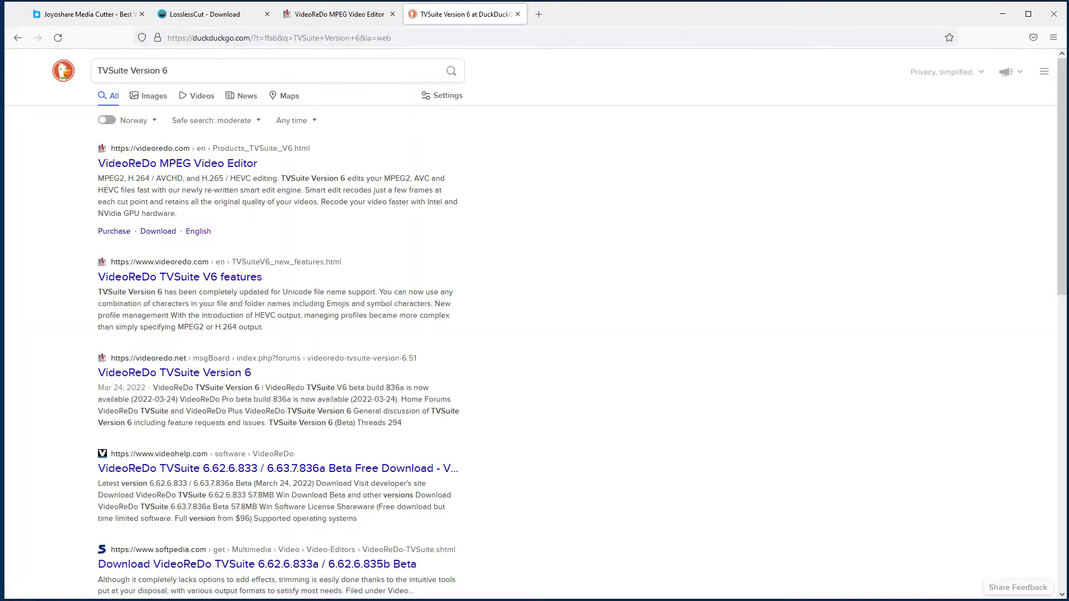
# Open the VideoReDo TVSuite V6 product page from the search results
pyautogui.click(117, 163)
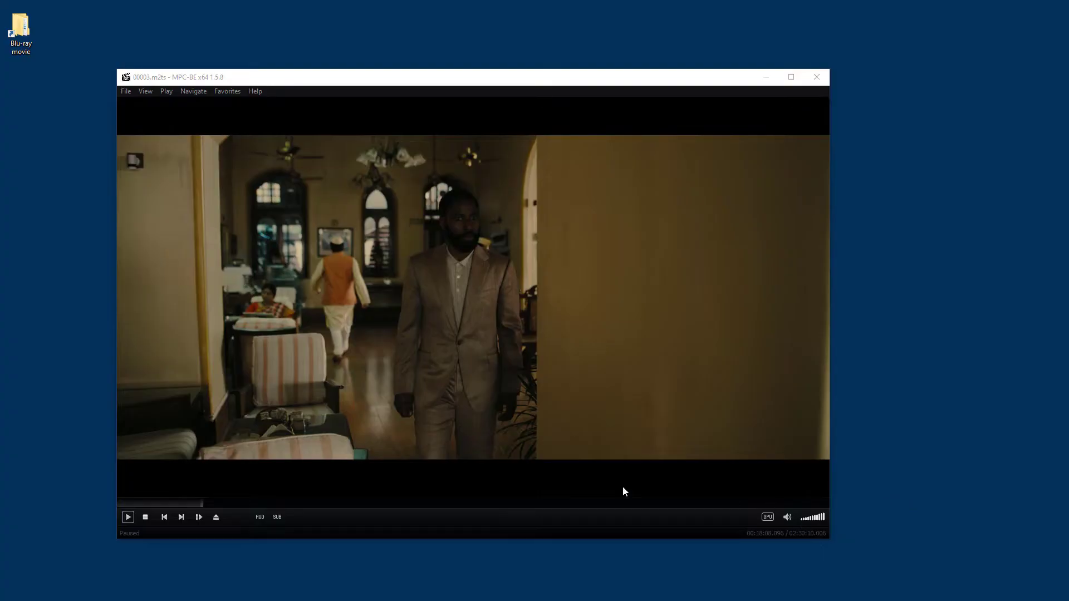
# Start playback of the Blu-ray stream 00003.m2ts in MPC-BE
pyautogui.click(535, 422)
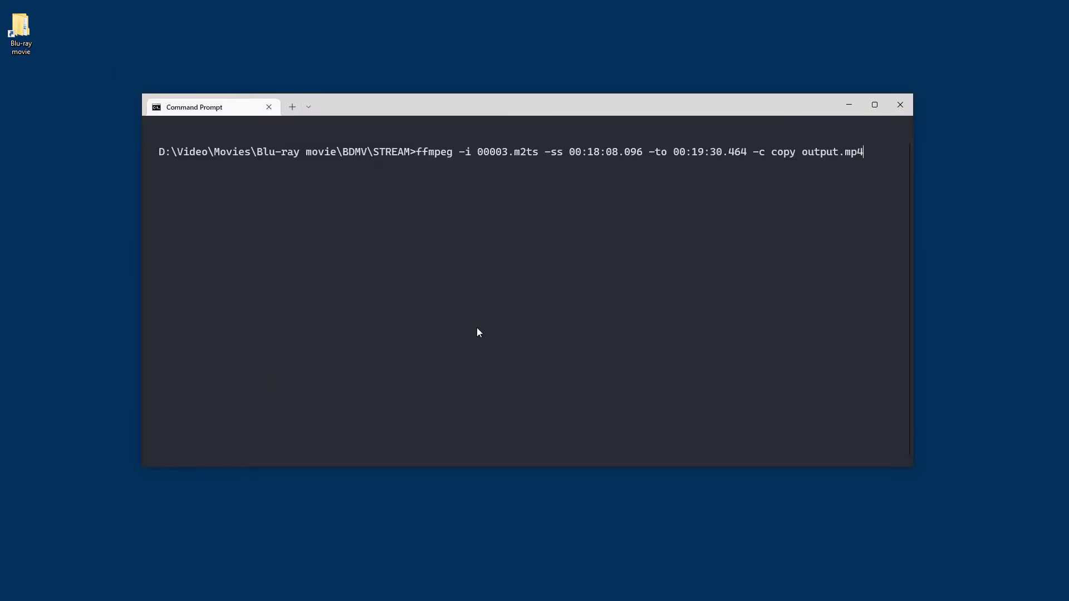
# Run the ffmpeg stream-copy cut from 00:18:08.096 to 00:19:30.464 into output.mp4
pyautogui.press('Return')
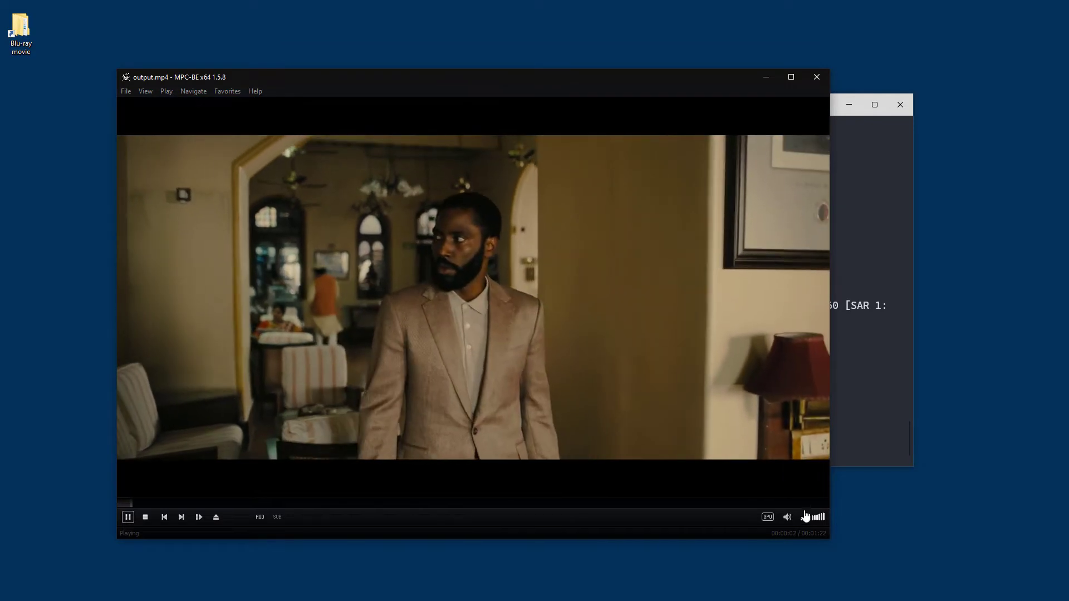
# Seek output.mp4 to near its end and pause to inspect the cut point
pyautogui.click(815, 502)
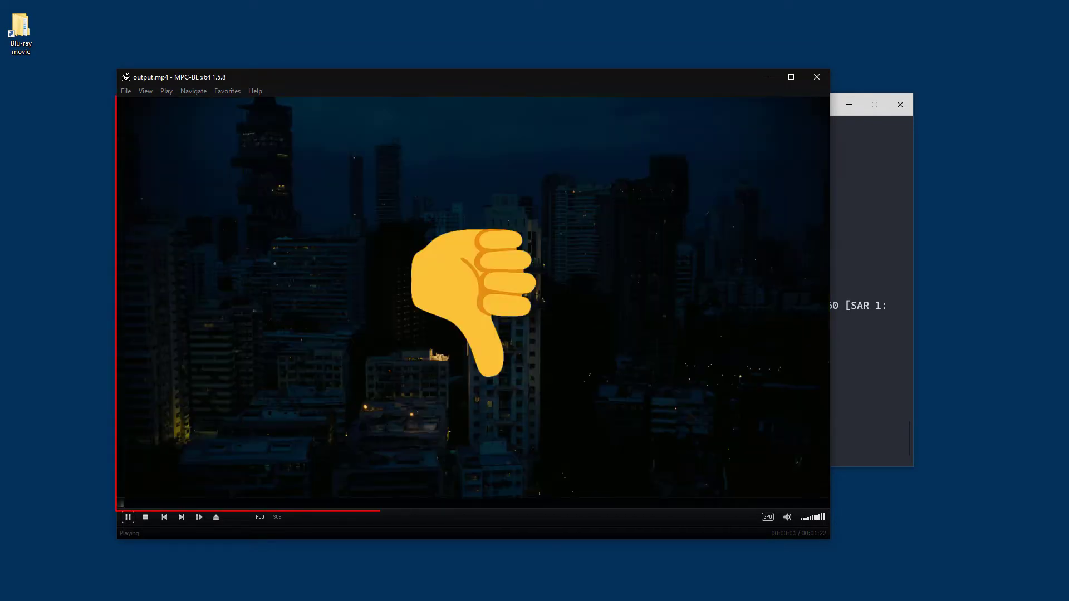
pyautogui.click(808, 507)
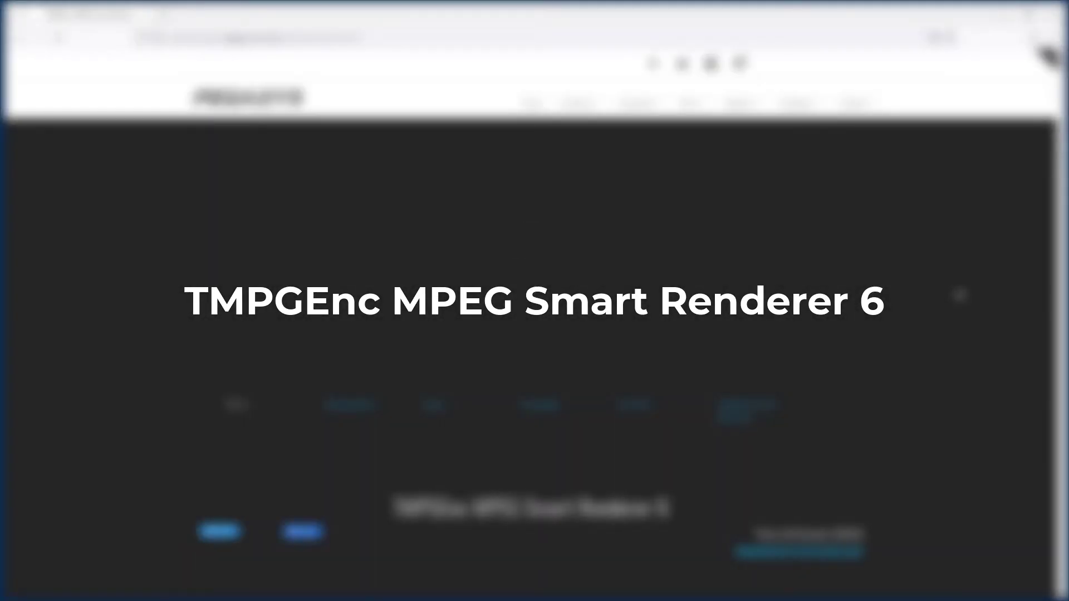
pyautogui.scroll(-5, 958, 290)
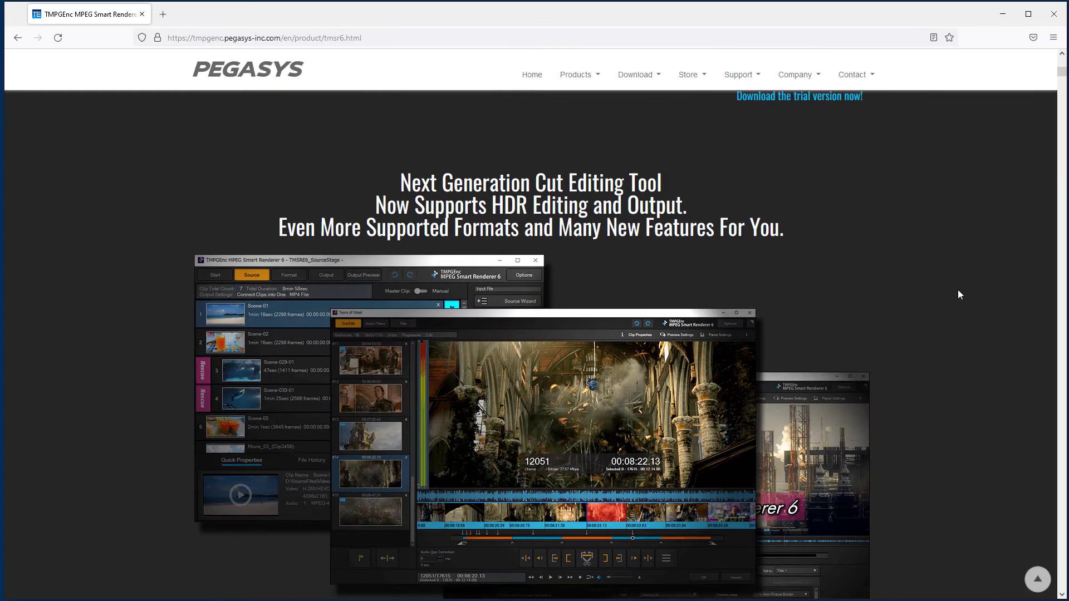
pyautogui.scroll(-3, 958, 294)
pyautogui.scroll(-2, 958, 294)
pyautogui.scroll(-3, 958, 294)
pyautogui.scroll(-2, 958, 294)
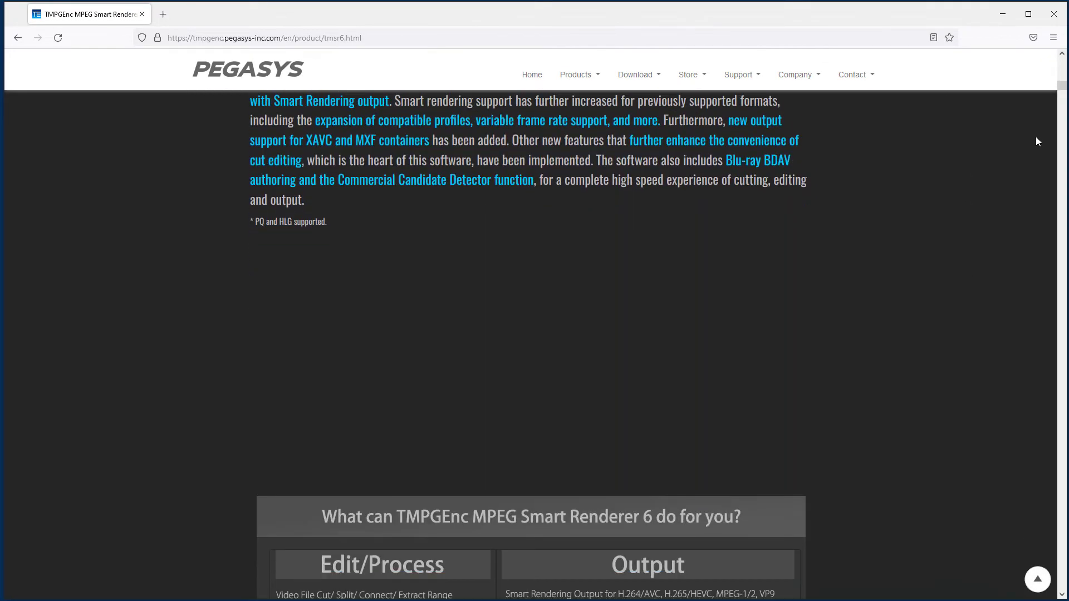
pyautogui.scroll(-3, 995, 254)
pyautogui.scroll(-1, 994, 257)
pyautogui.scroll(-2, 993, 257)
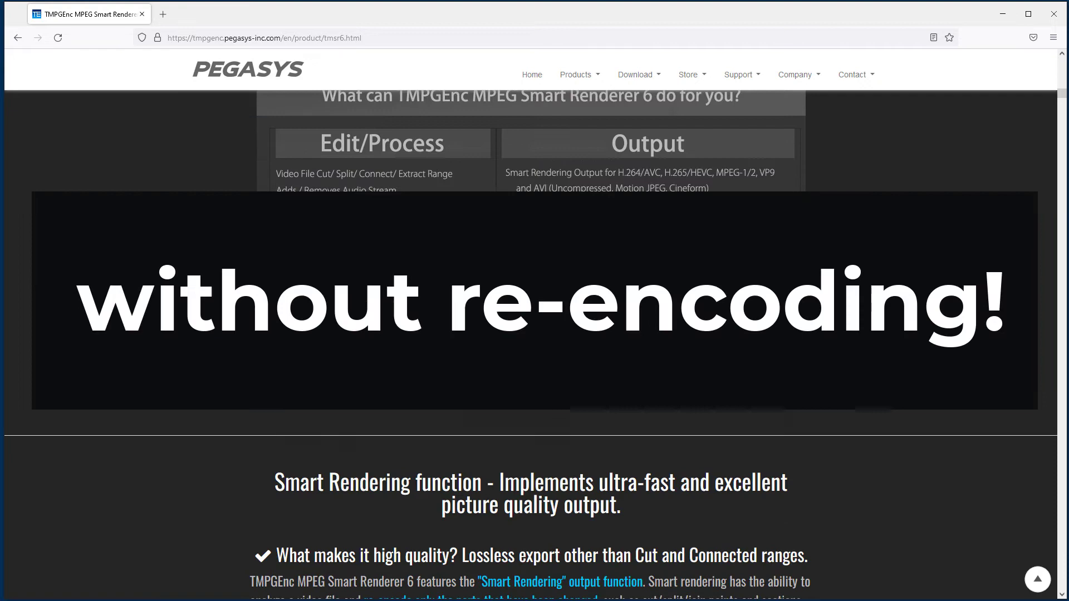
pyautogui.scroll(-2, 989, 271)
pyautogui.scroll(-4, 989, 271)
pyautogui.scroll(-1, 990, 272)
pyautogui.scroll(-3, 987, 275)
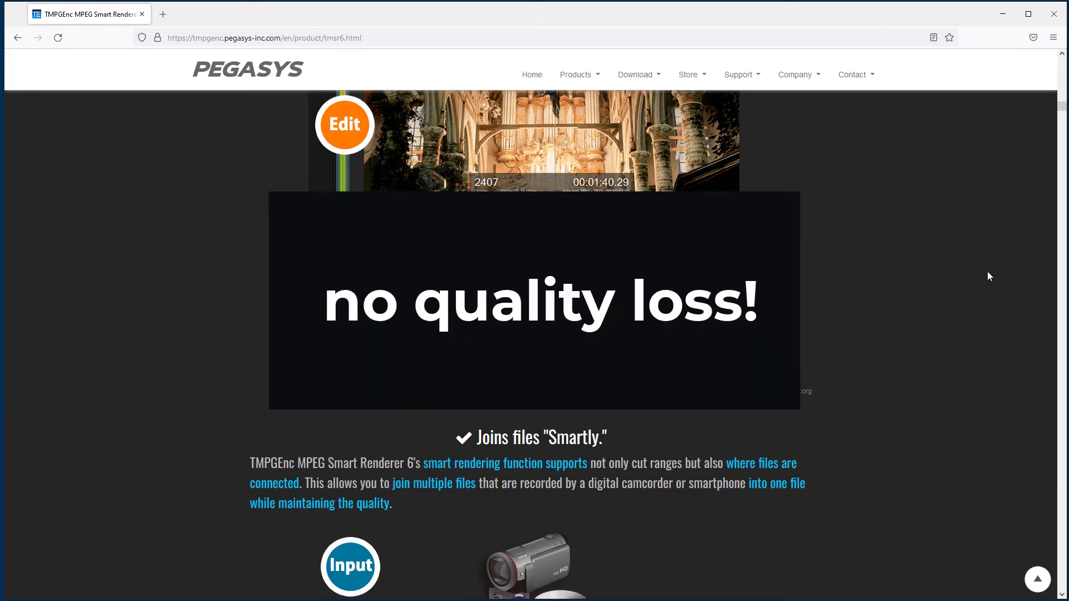
pyautogui.scroll(-2, 988, 272)
pyautogui.scroll(-3, 987, 271)
pyautogui.scroll(-2, 987, 272)
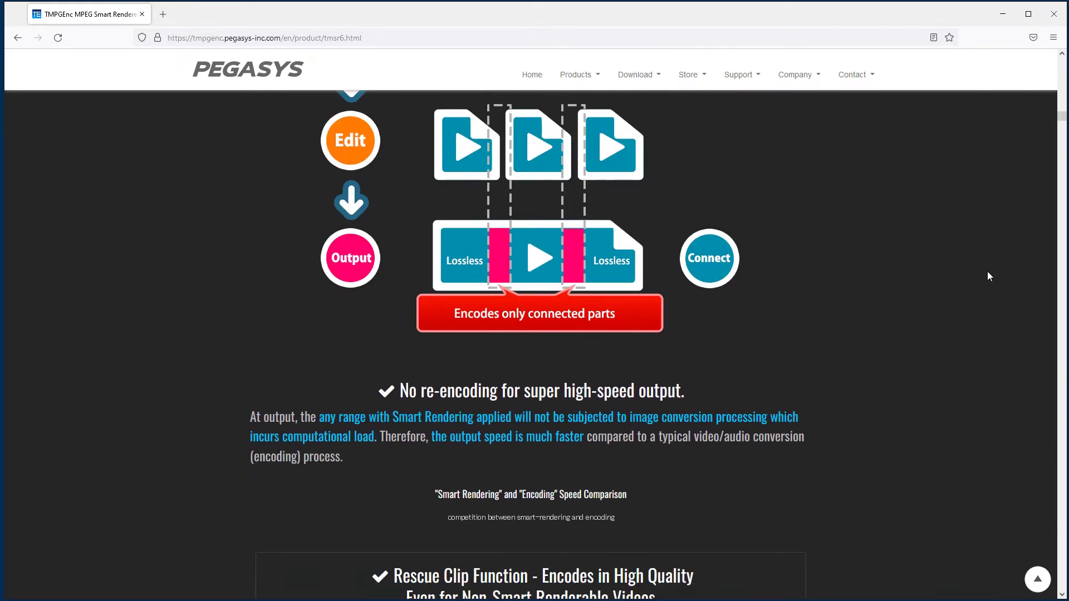
pyautogui.scroll(-4, 987, 276)
pyautogui.scroll(-1, 987, 276)
pyautogui.scroll(-2, 987, 276)
pyautogui.scroll(-1, 987, 276)
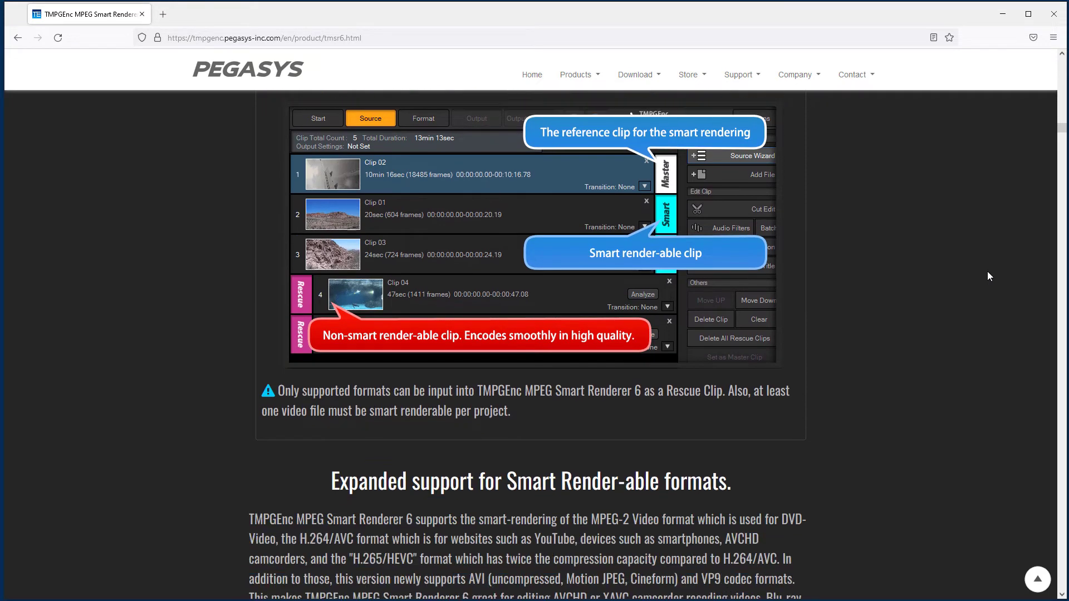
pyautogui.scroll(-2, 987, 271)
pyautogui.scroll(-2, 987, 272)
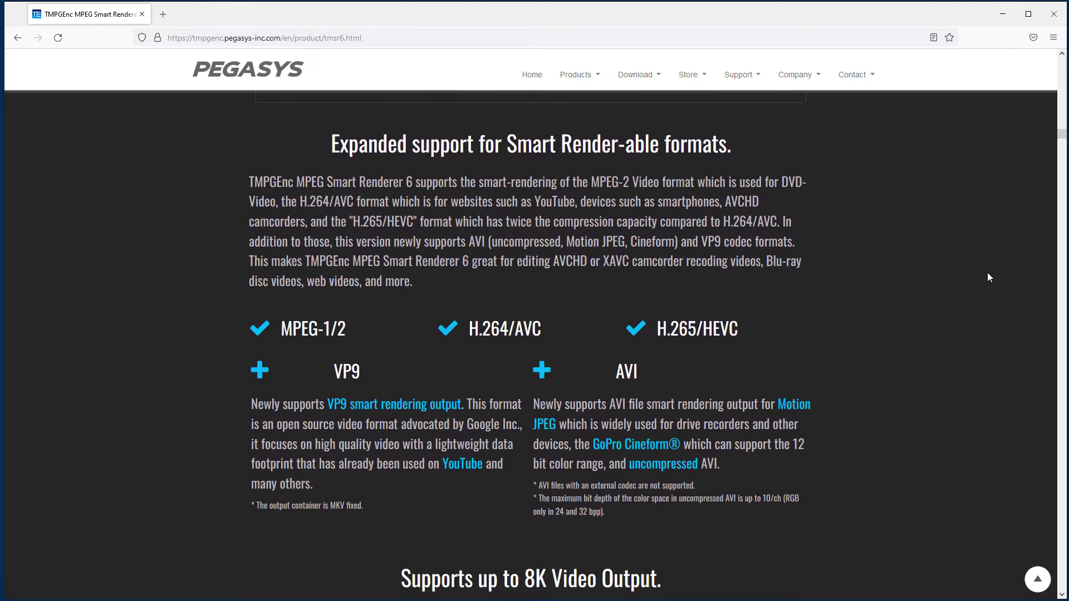
pyautogui.scroll(-3, 988, 276)
pyautogui.scroll(-1, 982, 288)
pyautogui.scroll(-1, 978, 290)
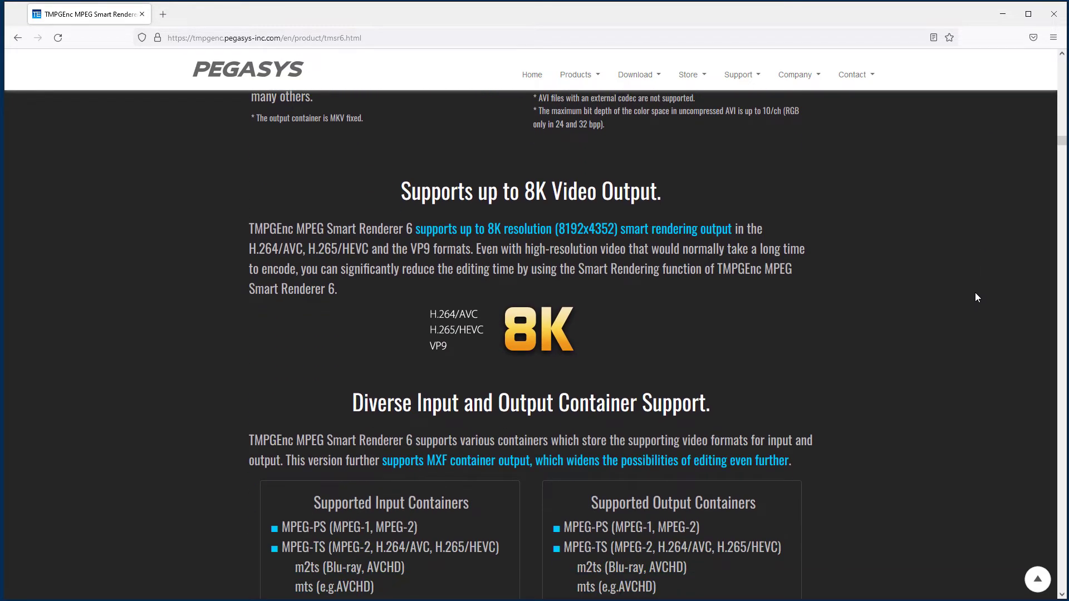
pyautogui.scroll(-2, 975, 292)
pyautogui.scroll(-3, 974, 294)
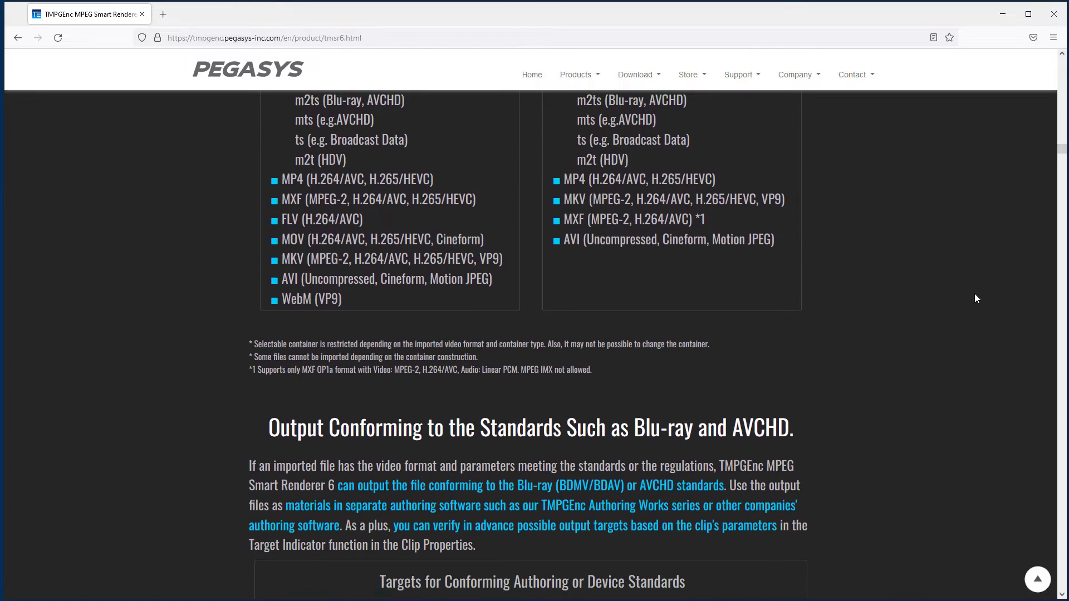
pyautogui.scroll(-3, 974, 298)
pyautogui.scroll(-1, 975, 298)
pyautogui.scroll(-2, 975, 298)
pyautogui.scroll(-3, 975, 298)
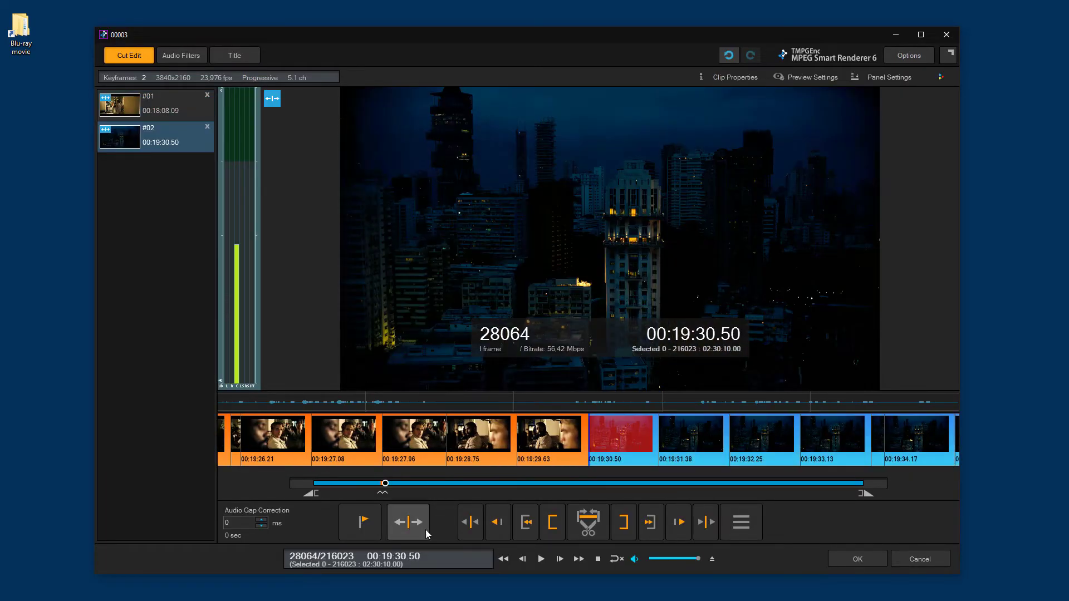
# Split at the cut points keeping the orange parts, and output as MKV file 00003.mkv
pyautogui.click(427, 535)
pyautogui.click(563, 373)
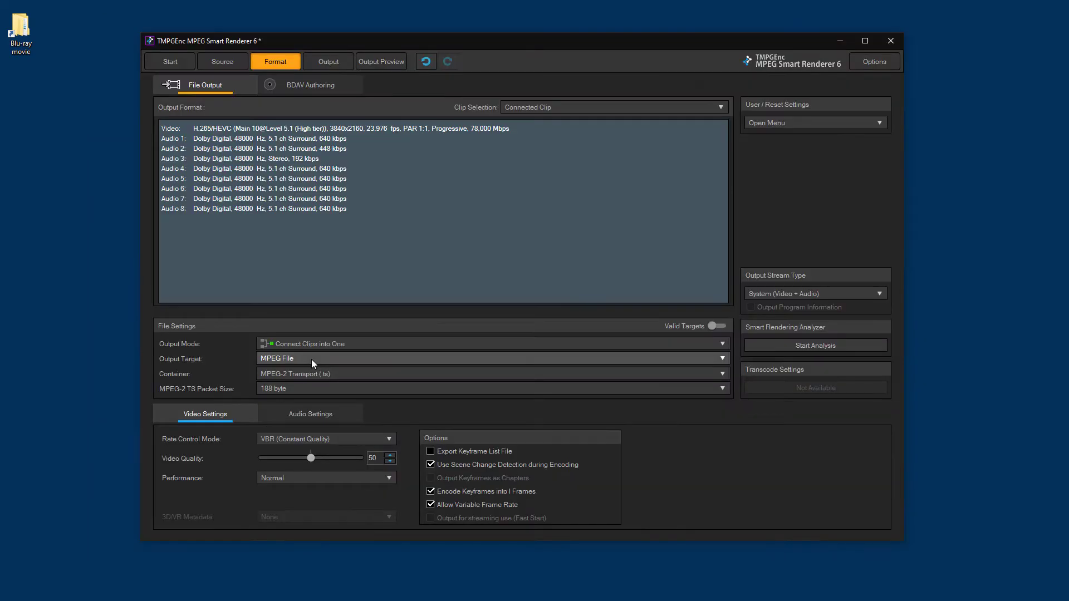
pyautogui.click(312, 359)
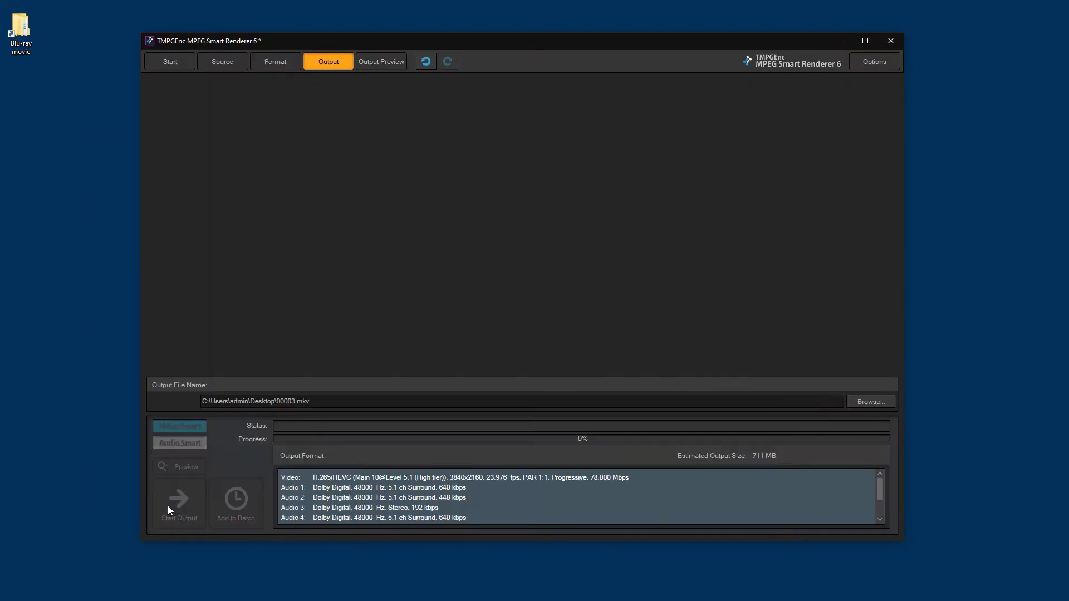
pyautogui.click(174, 503)
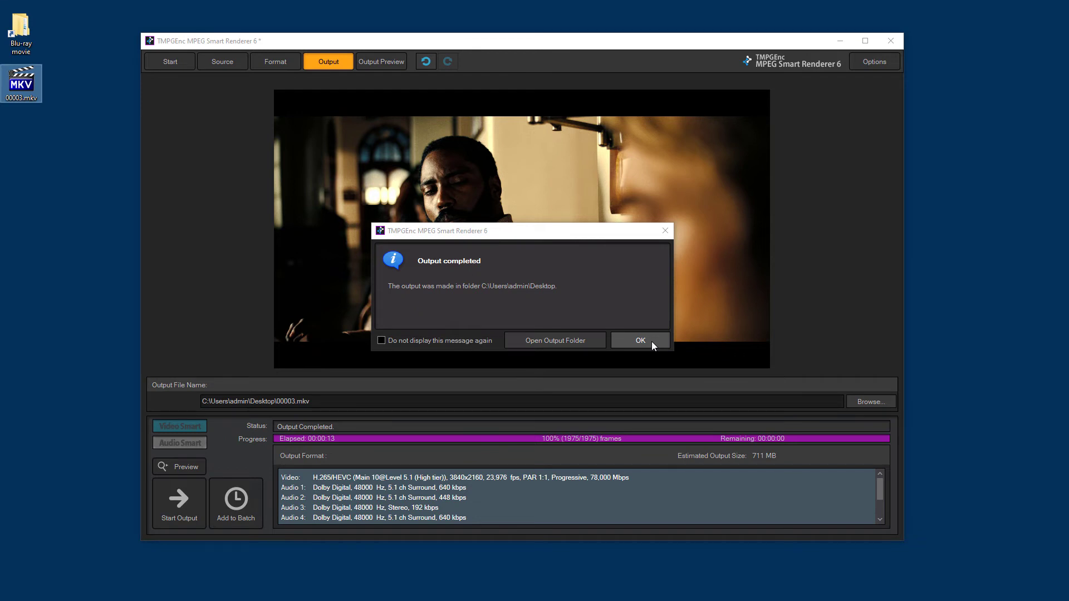
pyautogui.click(566, 338)
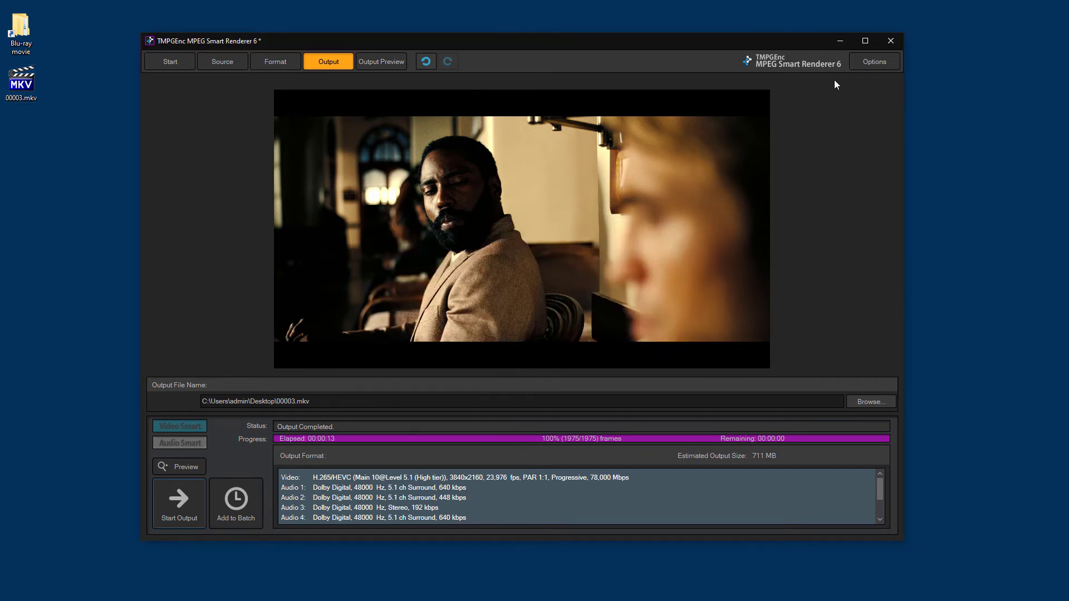
# Minimize the Smart Renderer window and the STREAM folder window
pyautogui.click(841, 42)
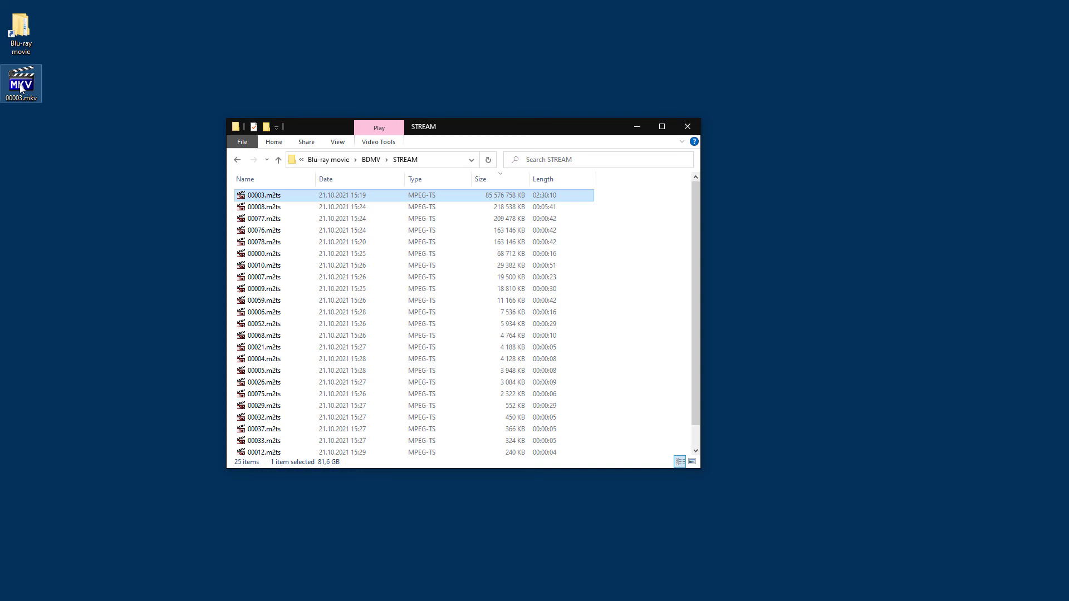
pyautogui.click(635, 126)
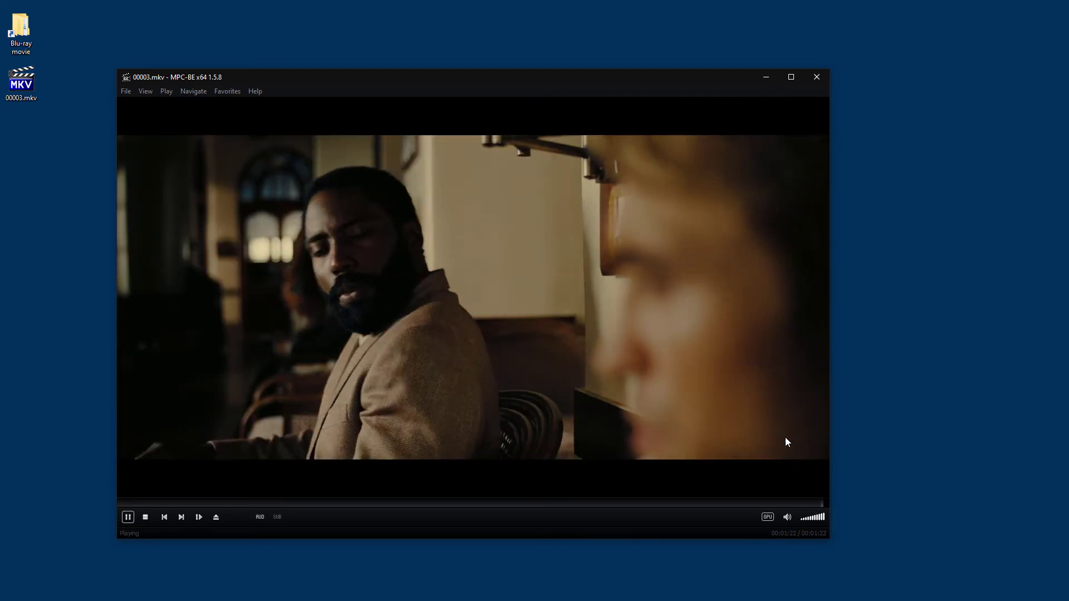
# Pause 00003.mkv, then briefly resume and pause again to check the scene ending
pyautogui.click(785, 436)
pyautogui.click(785, 442)
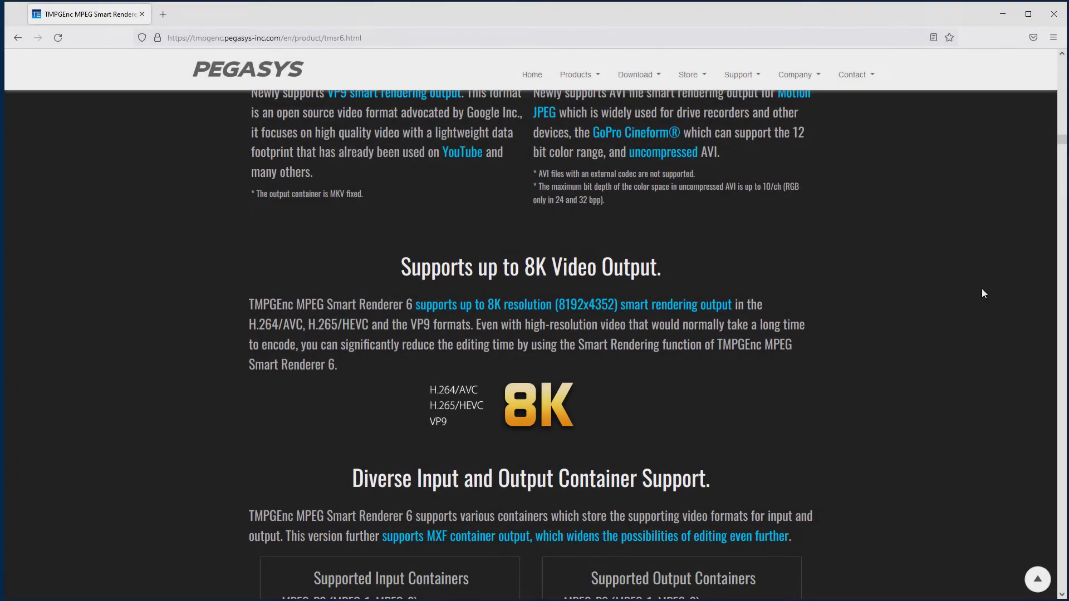
pyautogui.scroll(-1, 977, 295)
pyautogui.scroll(-1, 975, 297)
pyautogui.scroll(-2, 976, 298)
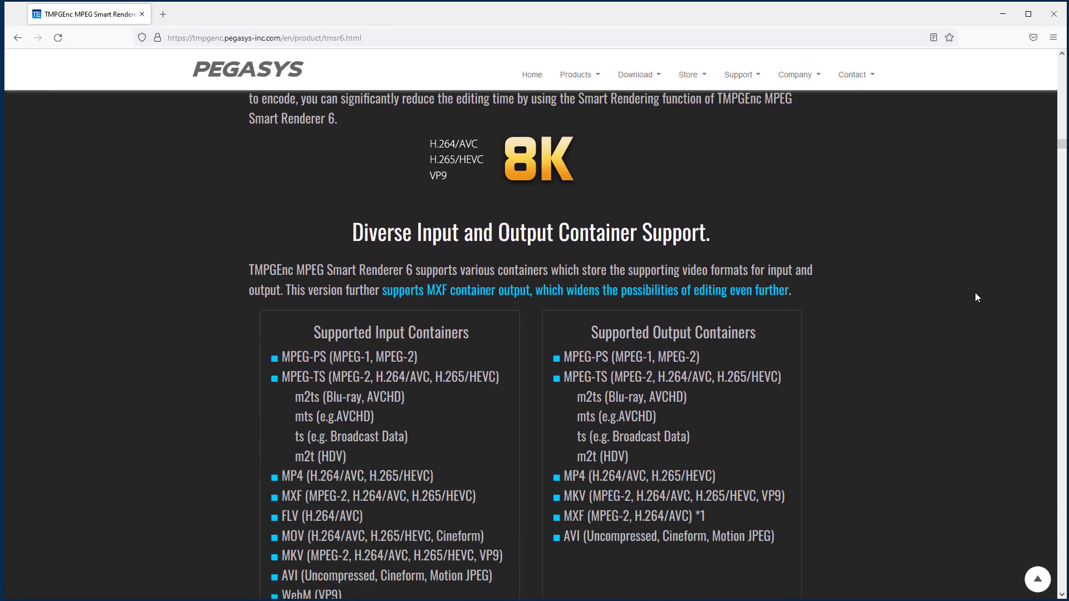
pyautogui.scroll(-2, 975, 298)
pyautogui.scroll(-2, 975, 299)
pyautogui.scroll(-3, 975, 299)
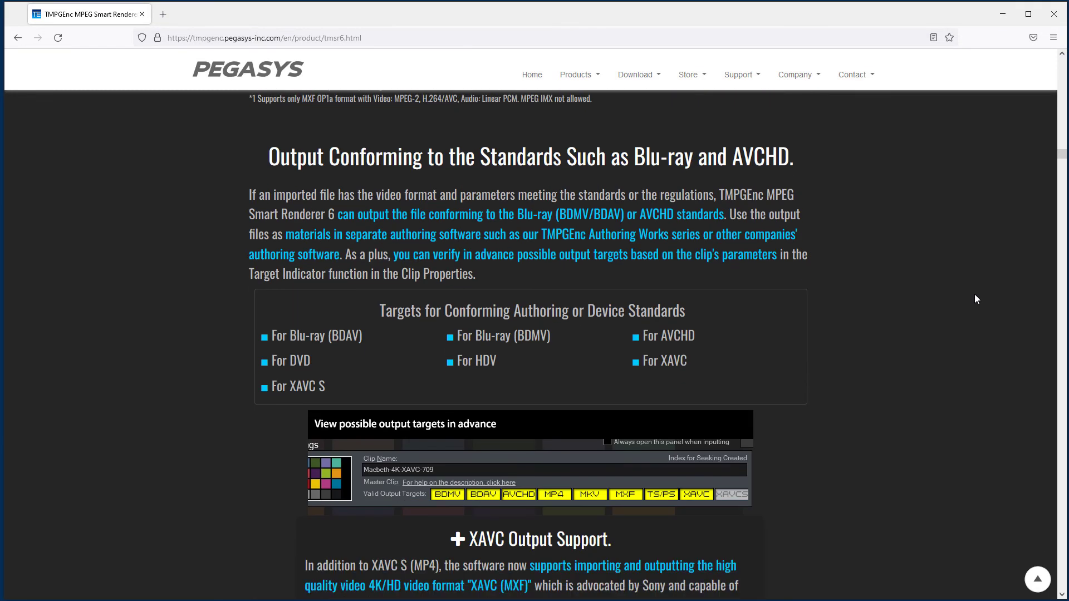
pyautogui.scroll(-3, 975, 298)
pyautogui.scroll(-3, 974, 298)
pyautogui.scroll(-3, 975, 298)
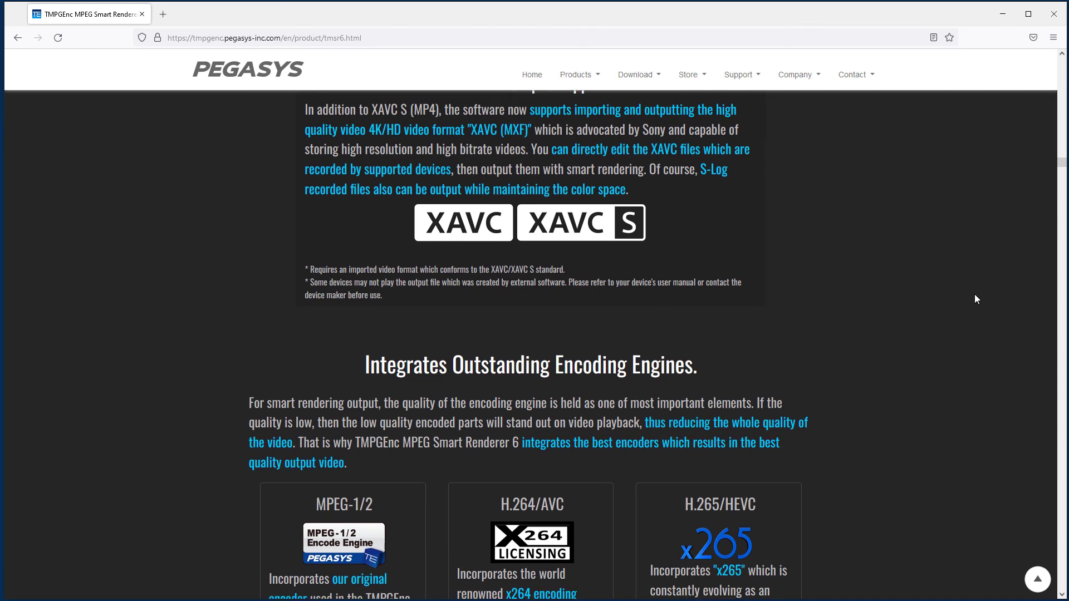
pyautogui.scroll(-5, 975, 298)
pyautogui.scroll(-4, 974, 297)
pyautogui.scroll(-3, 975, 297)
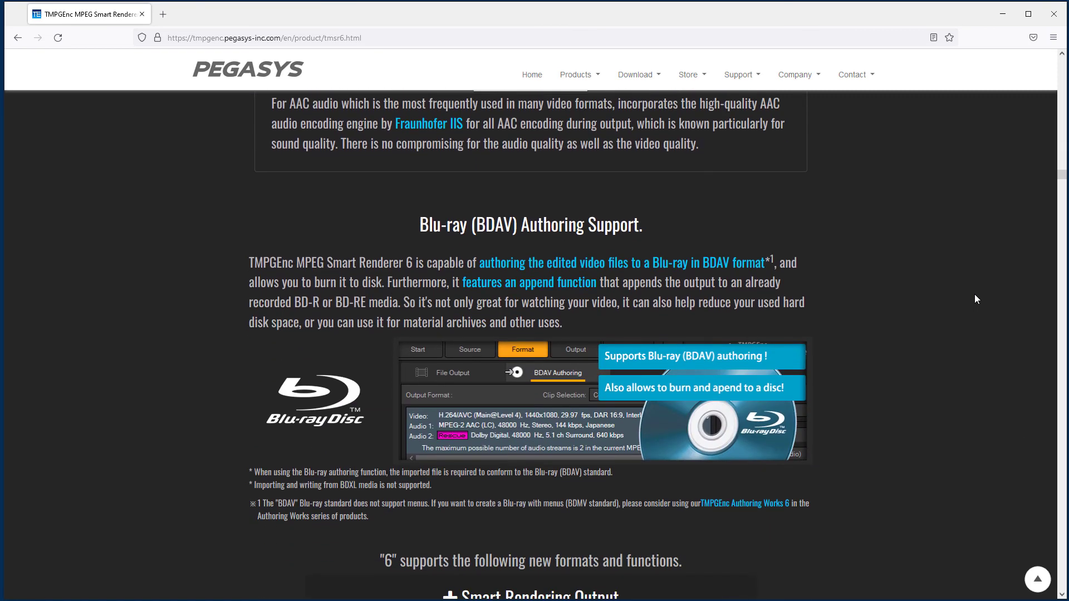